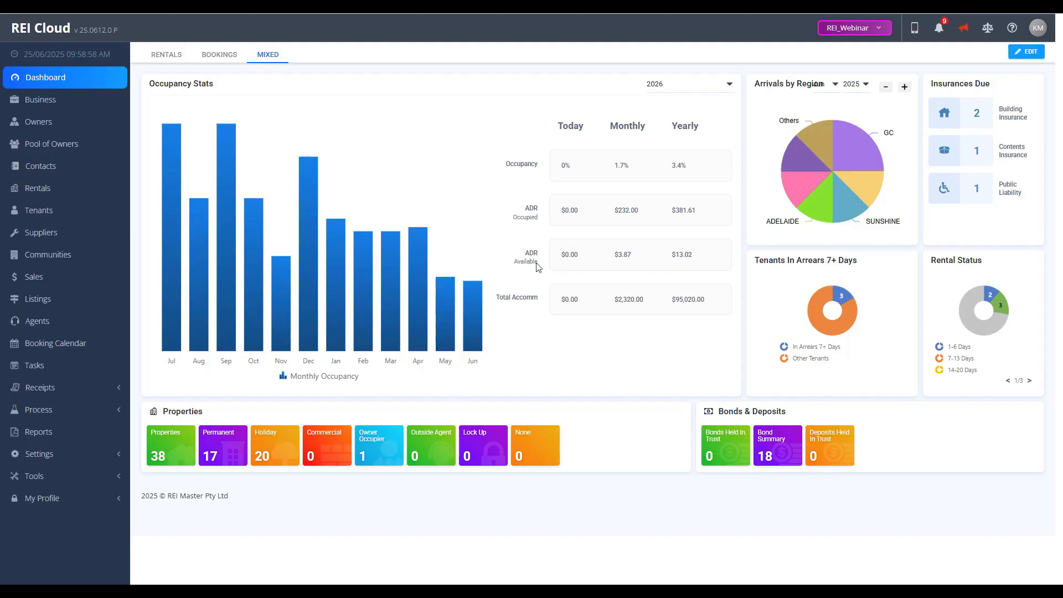
Step: View the owners list and check the paid-to date of property 002's tenant in the tenants list
left_click(64, 125)
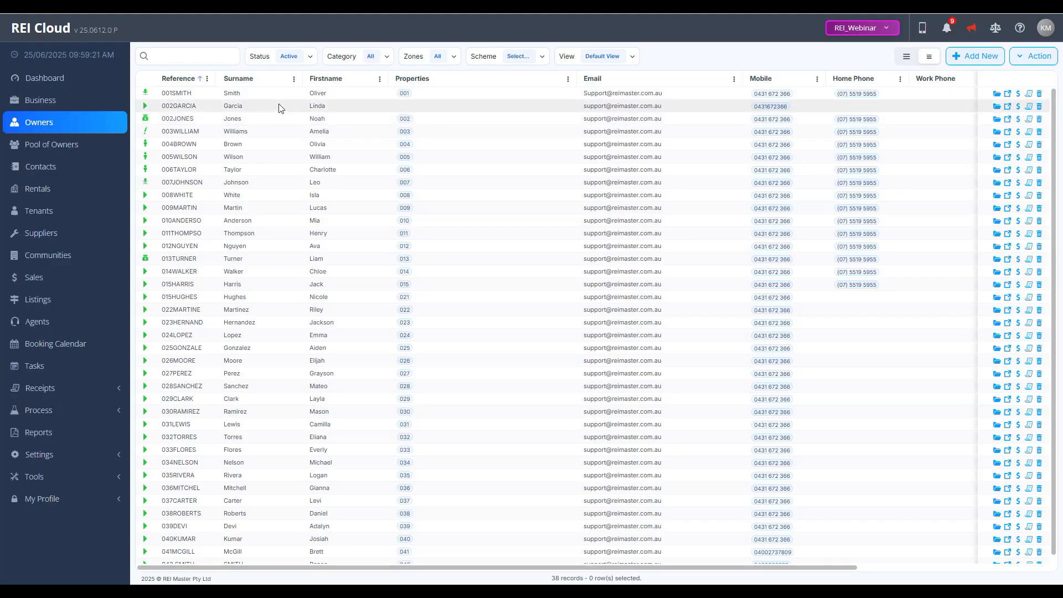
left_click(30, 216)
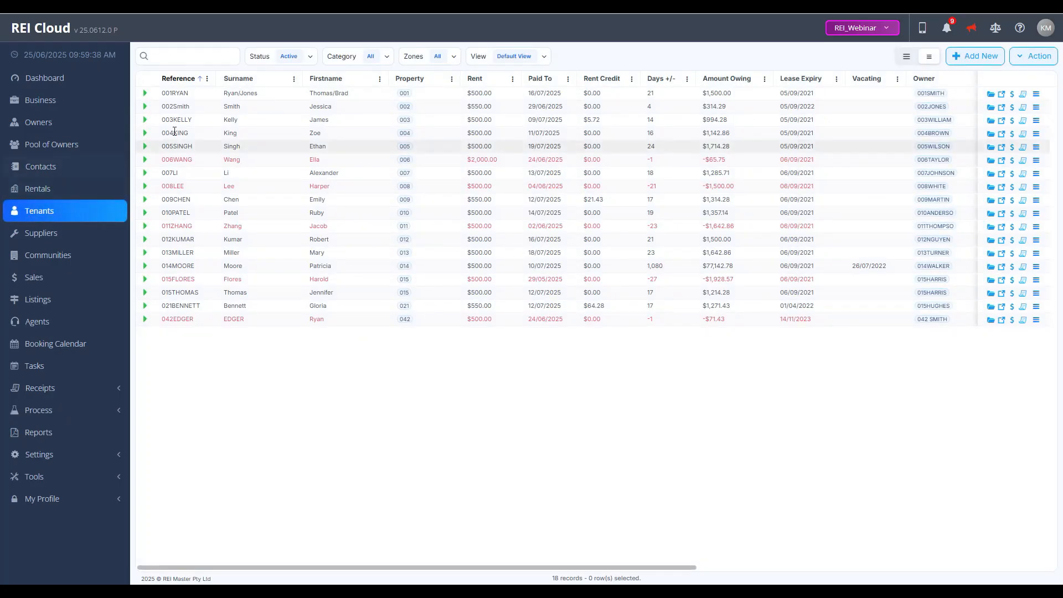
left_click(566, 110)
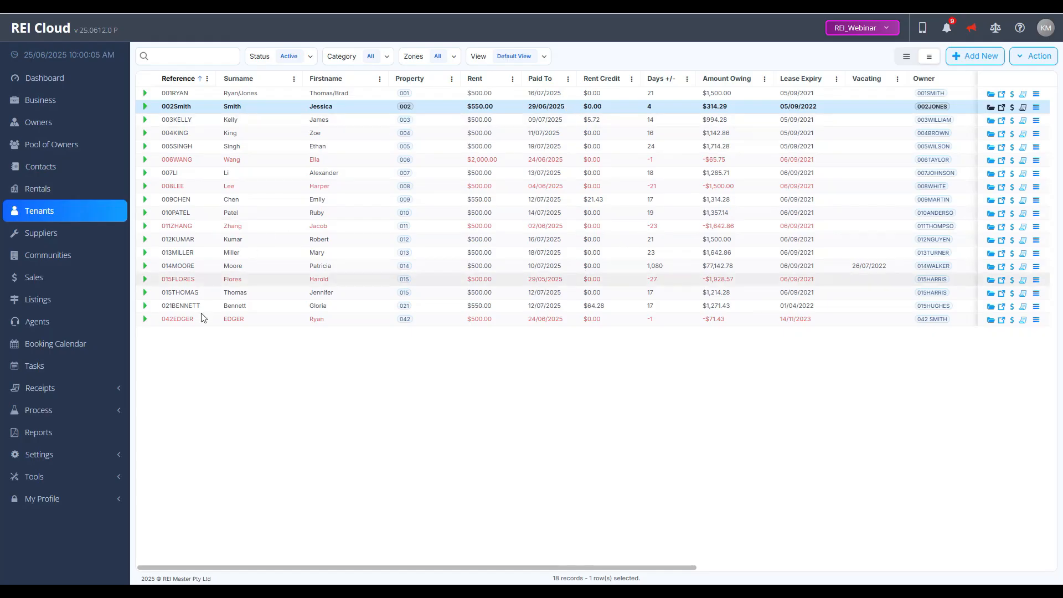
left_click(95, 414)
scroll(94, 414, "down", 4)
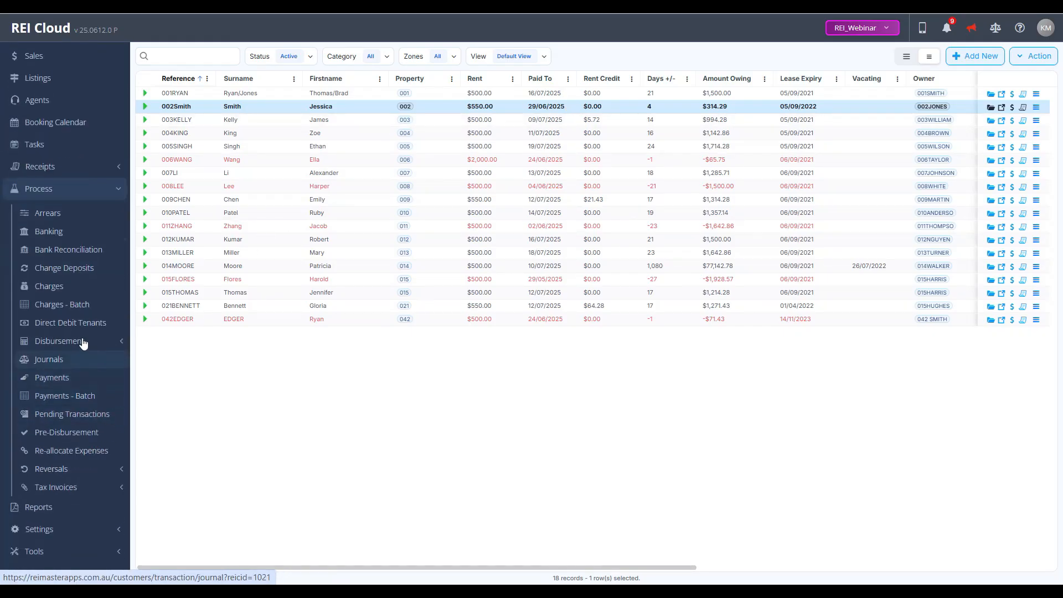
left_click(75, 289)
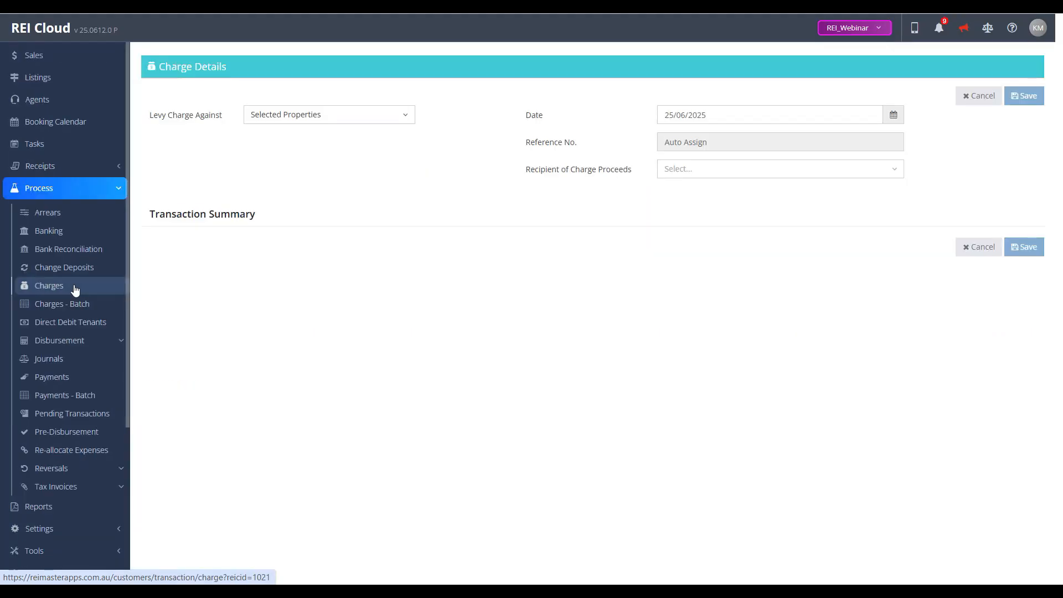
left_click(673, 174)
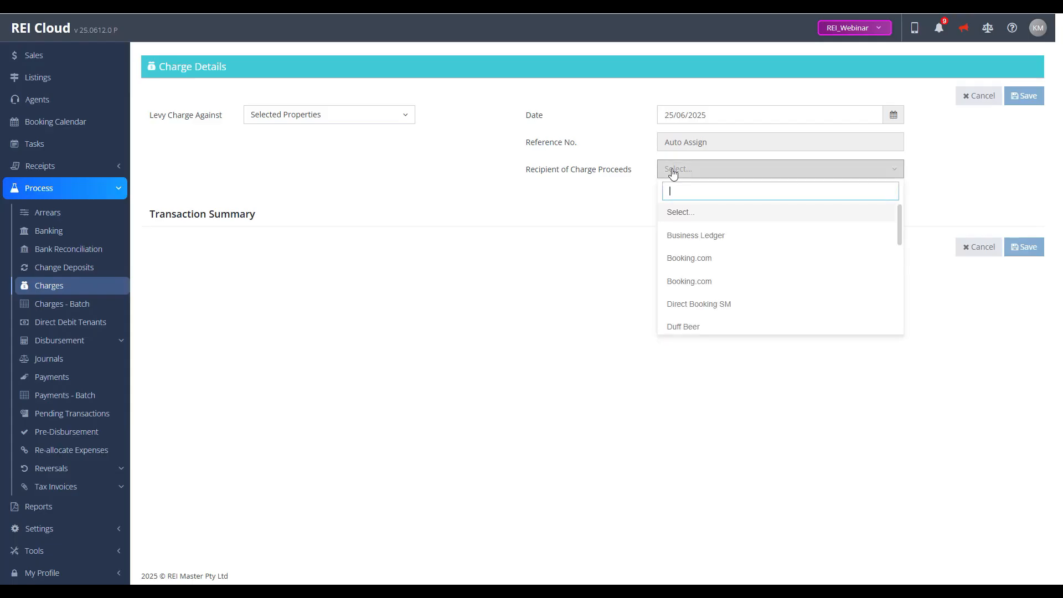
left_click(700, 237)
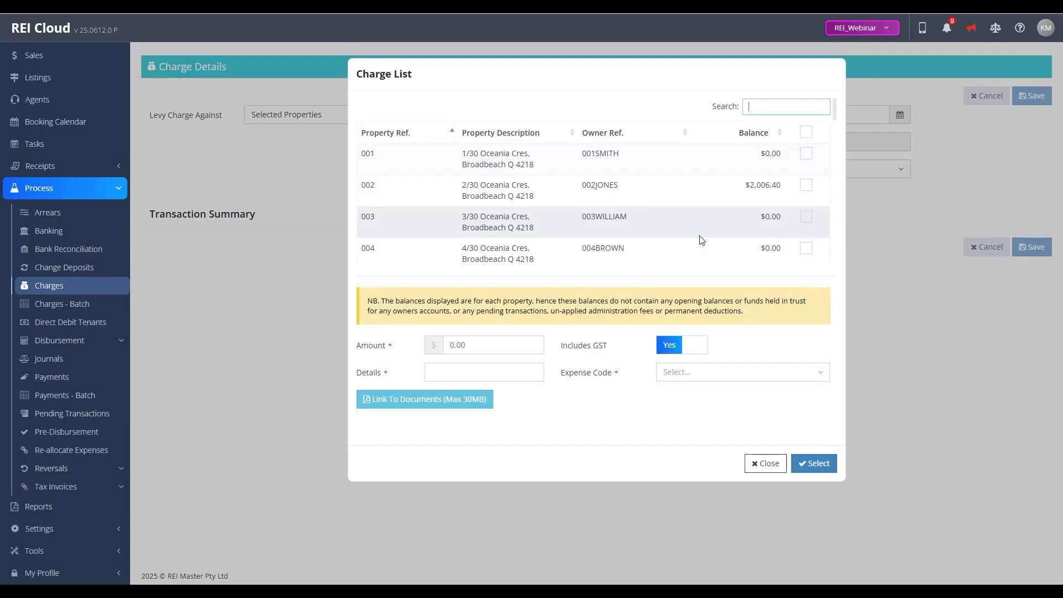
left_click(806, 186)
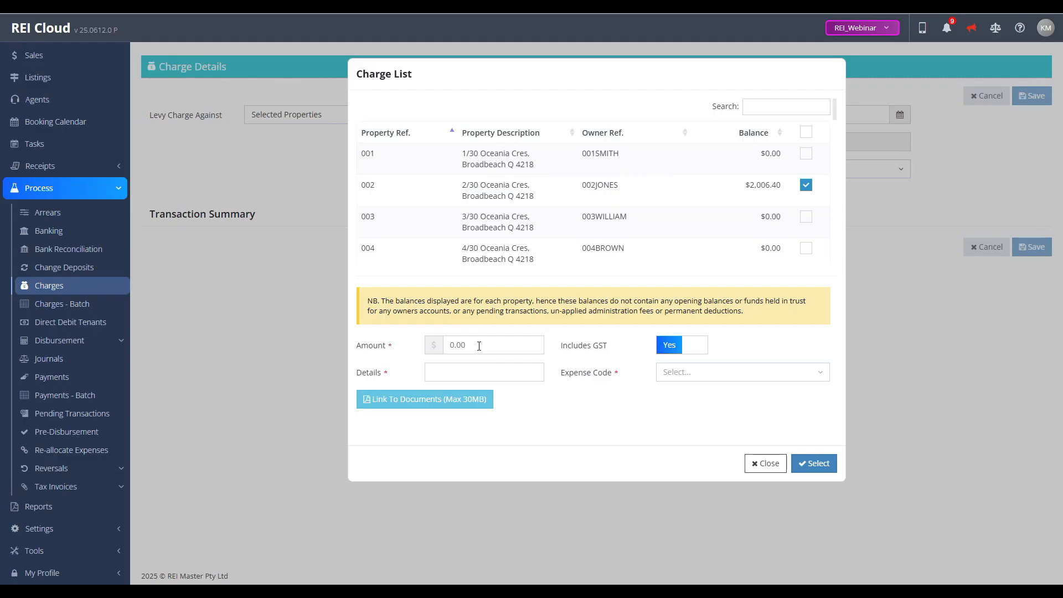
left_click(478, 345)
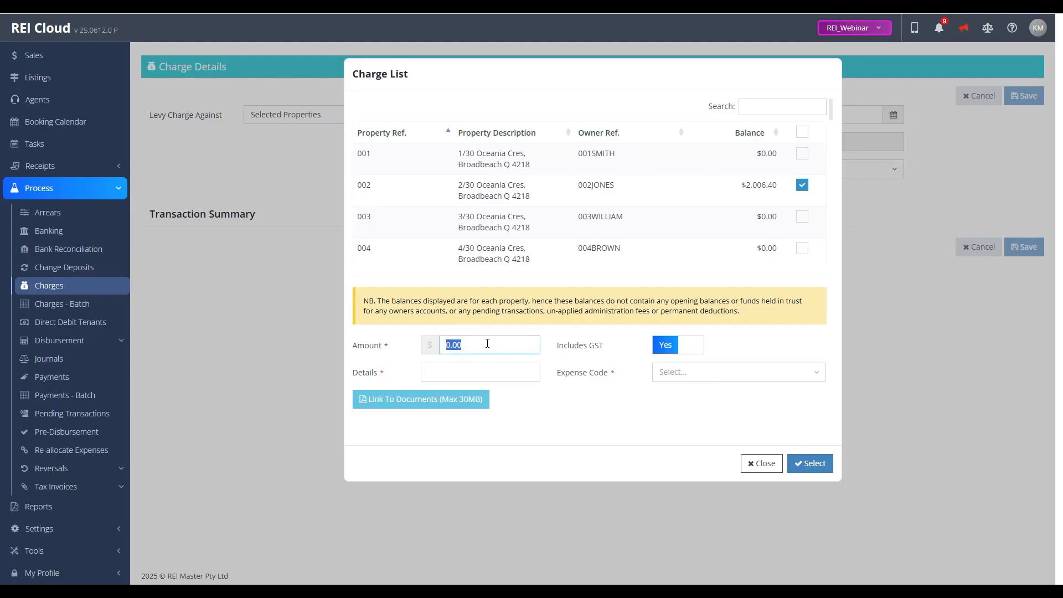
left_click(485, 378)
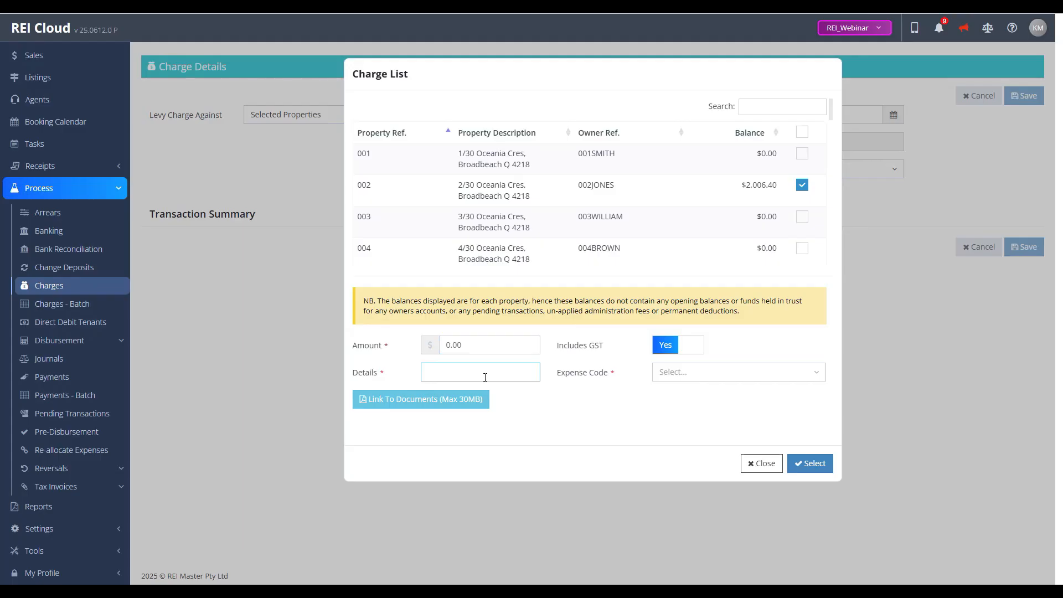
left_click(761, 463)
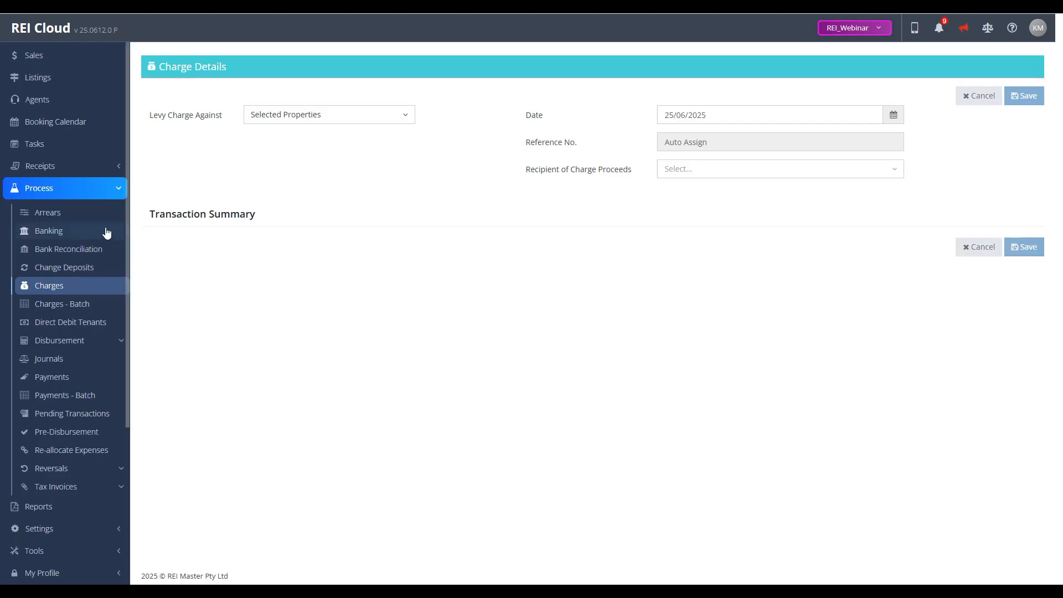
scroll(71, 150, "up", 4)
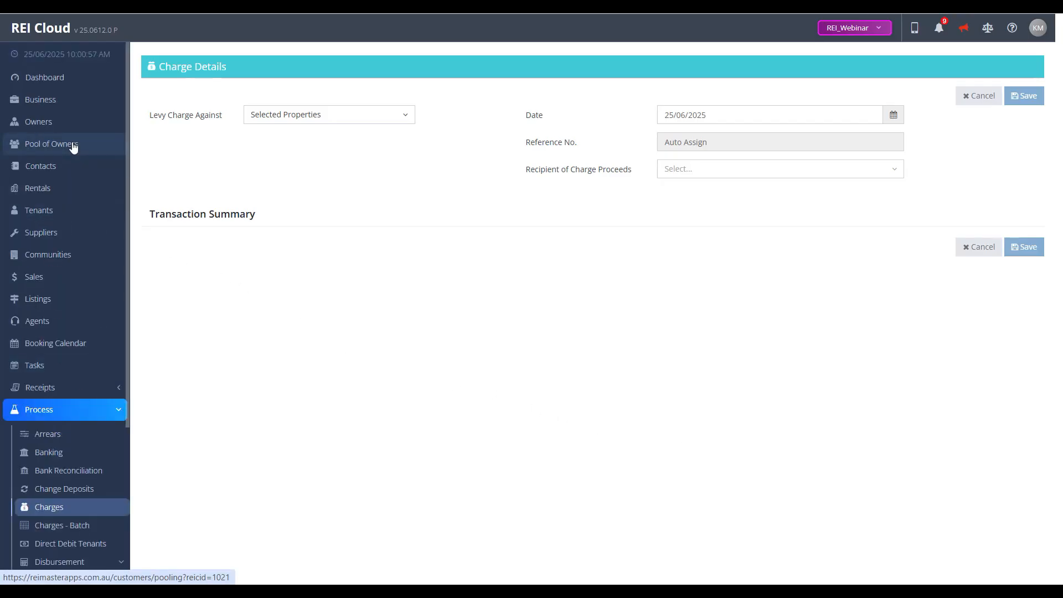
left_click(60, 192)
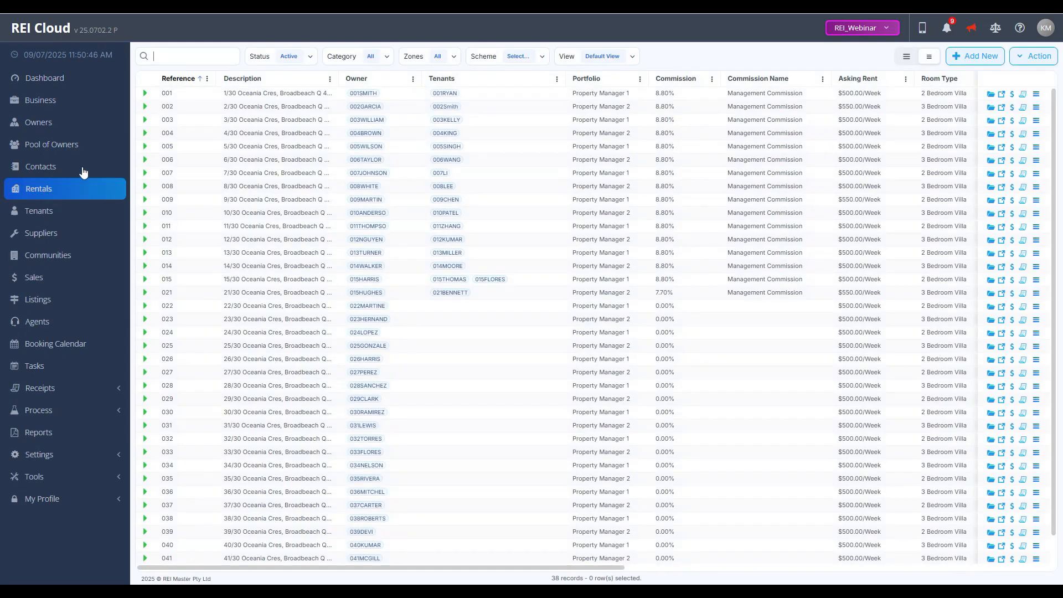
double_click(241, 107)
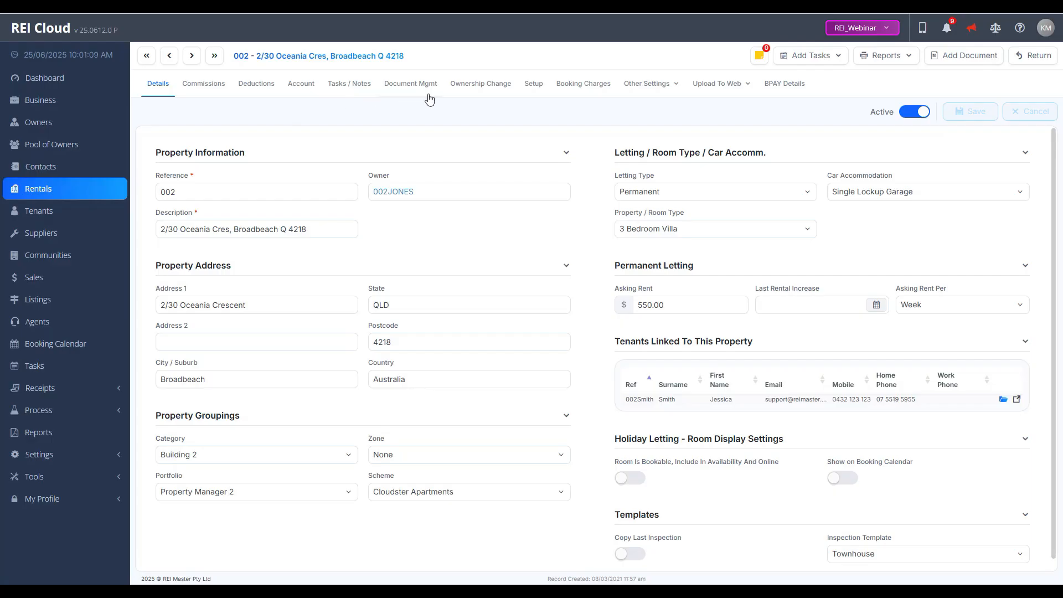
left_click(480, 84)
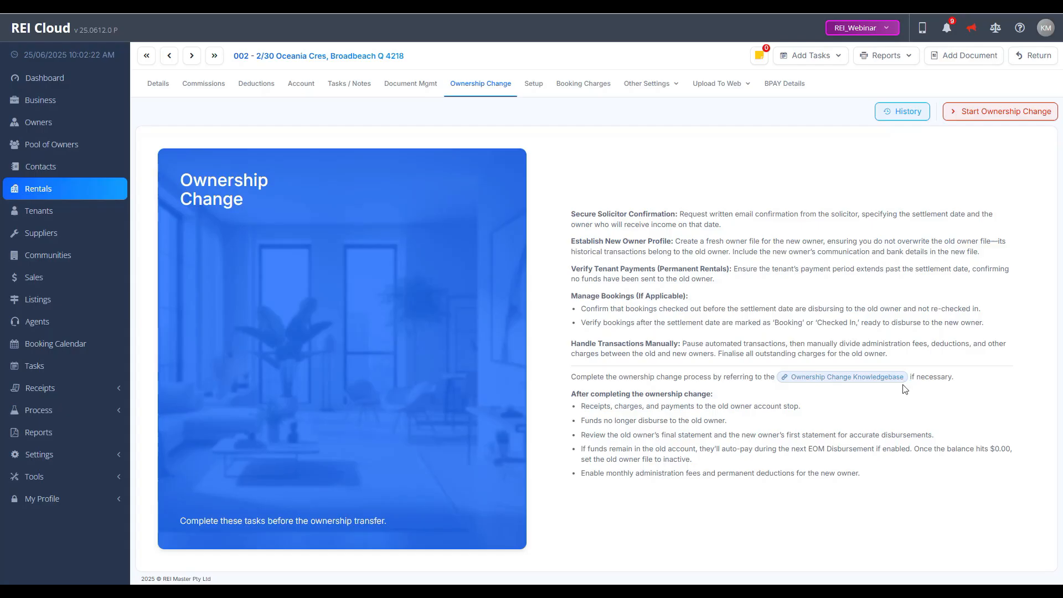
left_click(1003, 118)
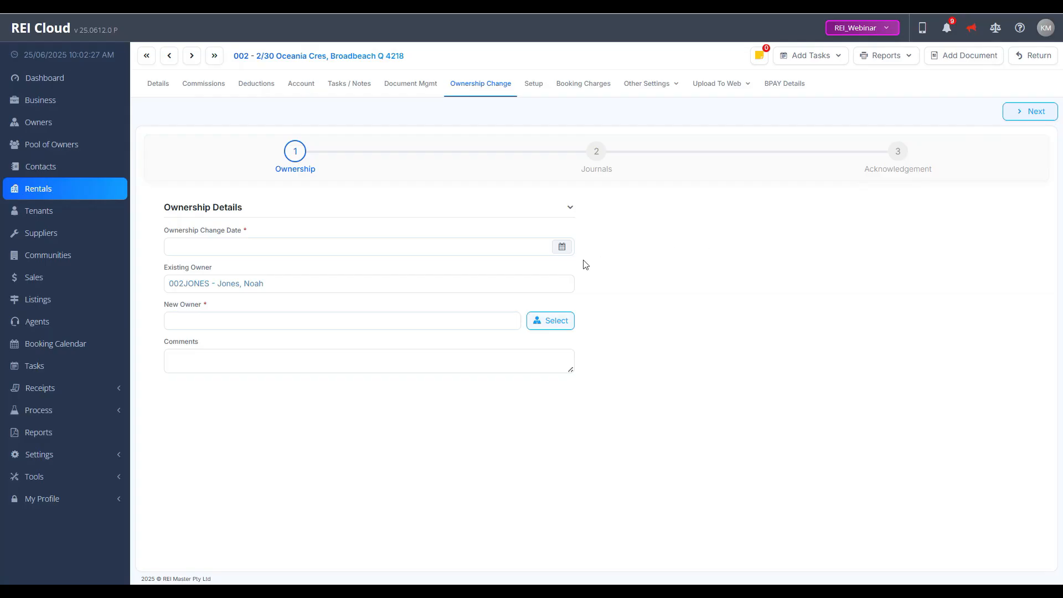
Step: Set the ownership change date to 16/06/2025, choose the other 002-prefixed owner record as new owner, and proceed to the journals stage
left_click(562, 247)
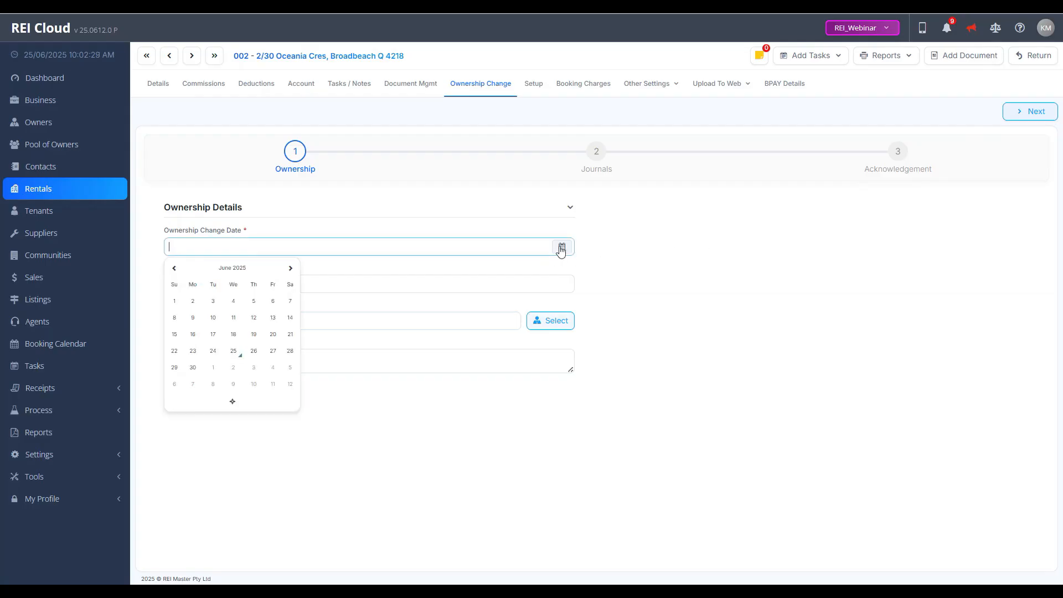
left_click(192, 334)
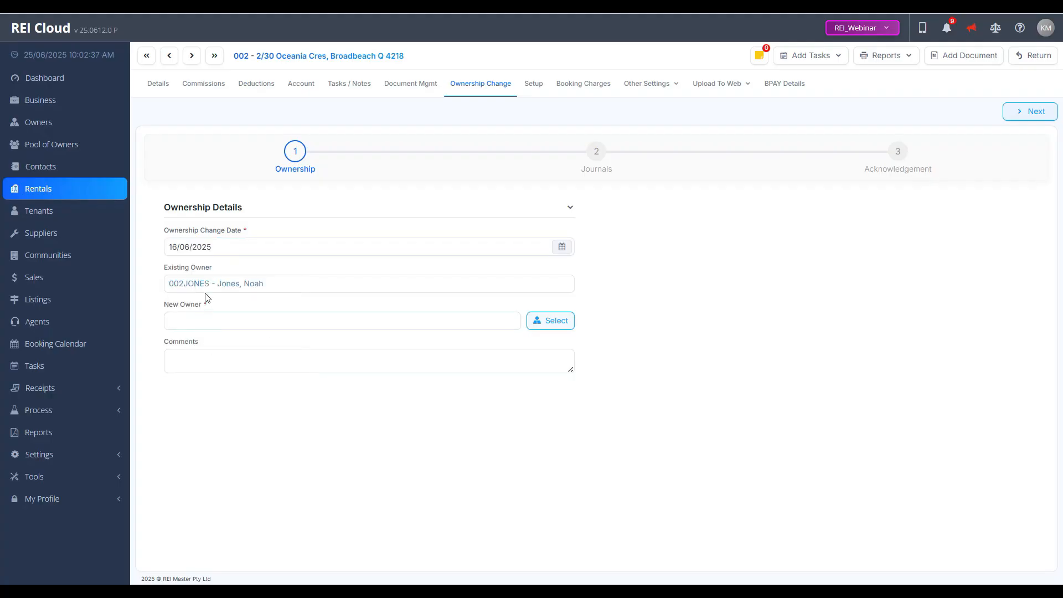
left_click(537, 321)
left_click(573, 214)
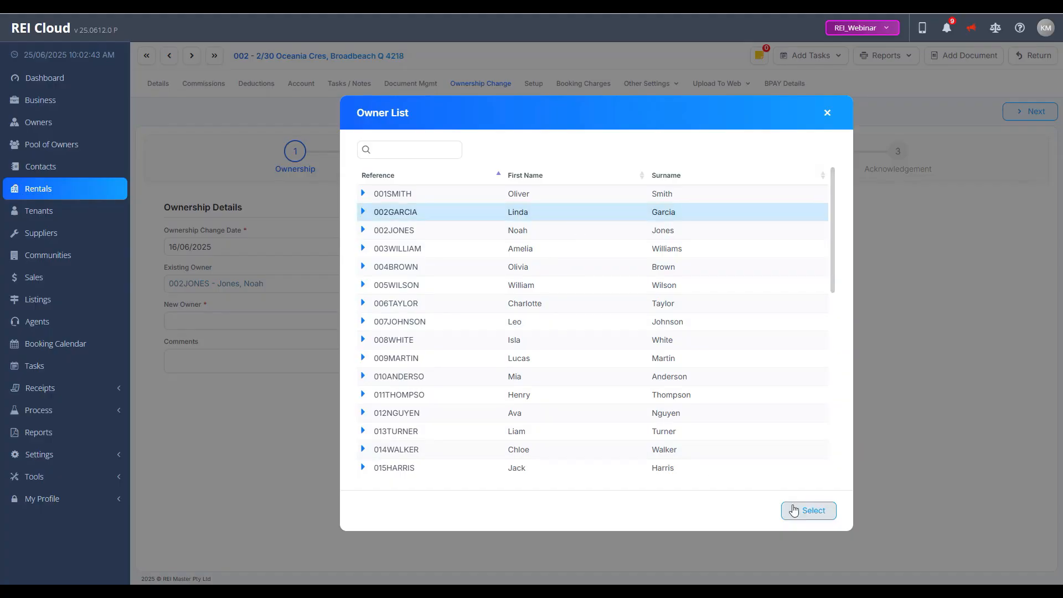
left_click(794, 509)
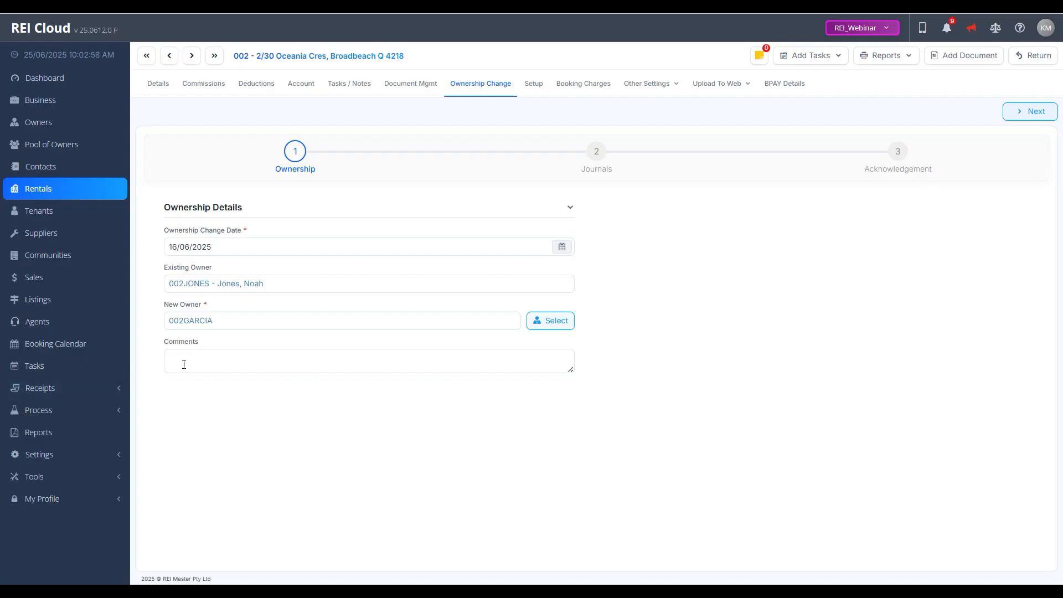
left_click(1022, 115)
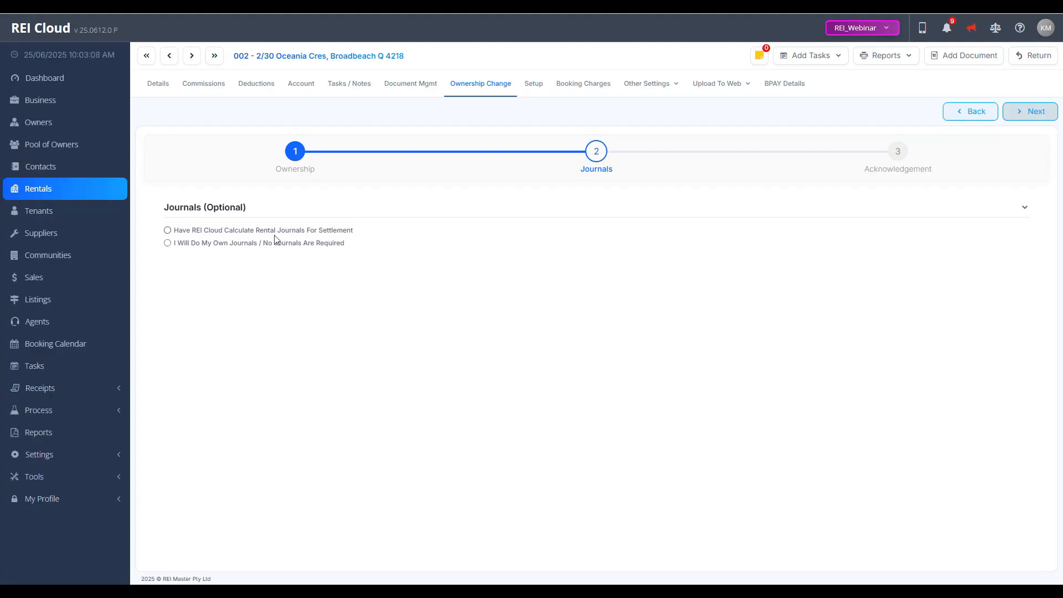
Step: Have REI Cloud calculate the rental journals with the settlement day belonging to the seller, and proceed to the acknowledgement stage
left_click(168, 231)
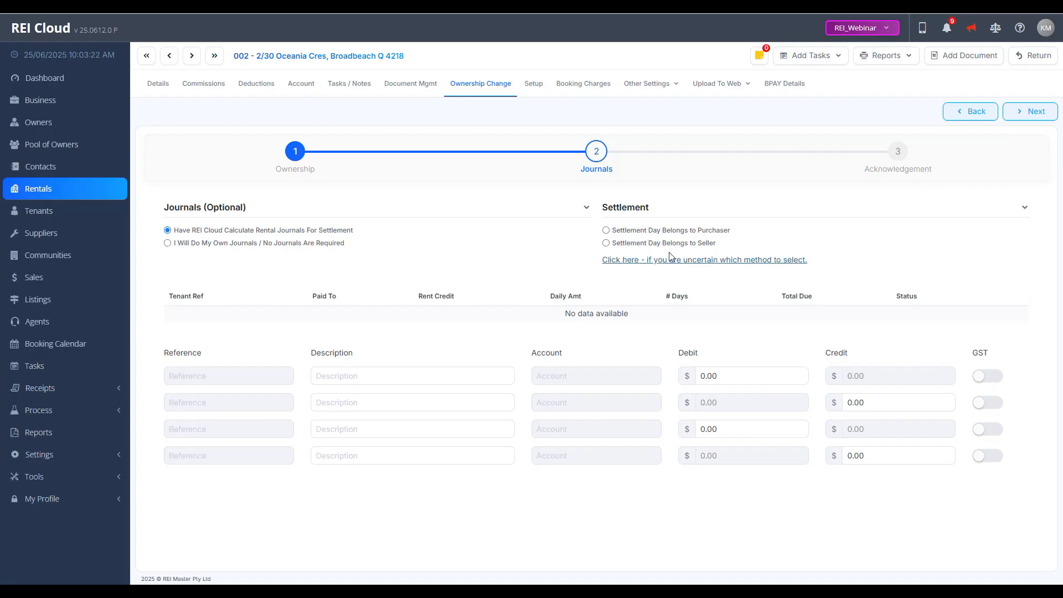
left_click(606, 244)
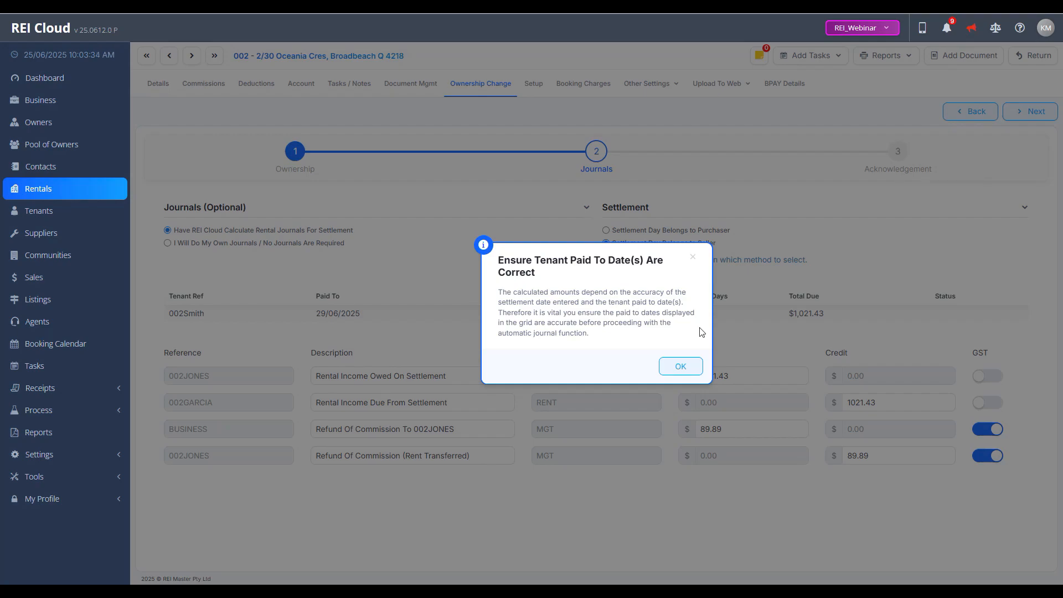
left_click(681, 366)
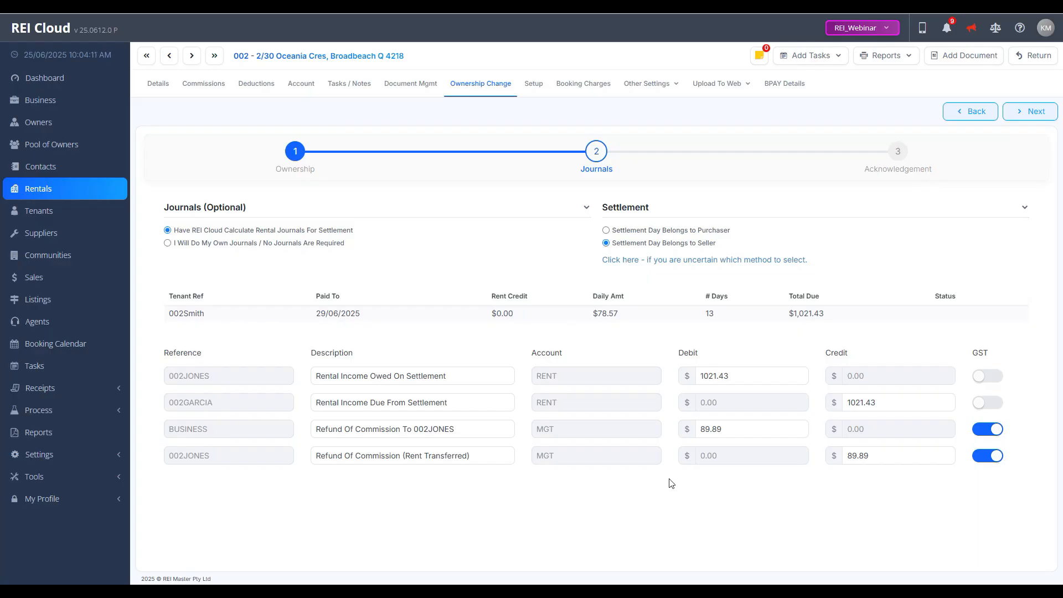
left_click(1023, 113)
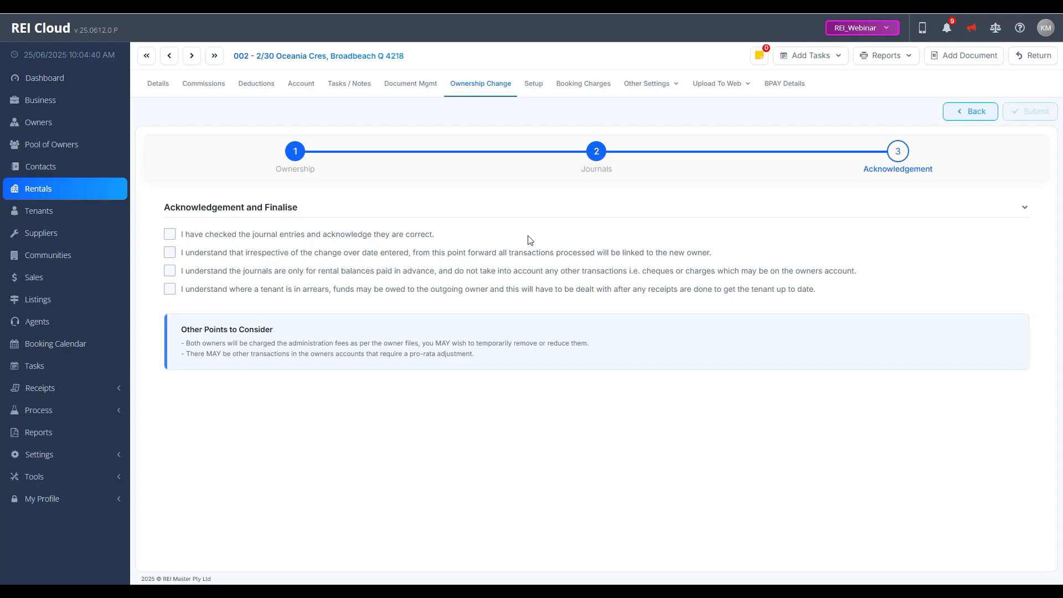
Step: Accept all four acknowledgement statements and submit the ownership change
left_click(169, 234)
left_click(170, 253)
left_click(174, 274)
left_click(171, 290)
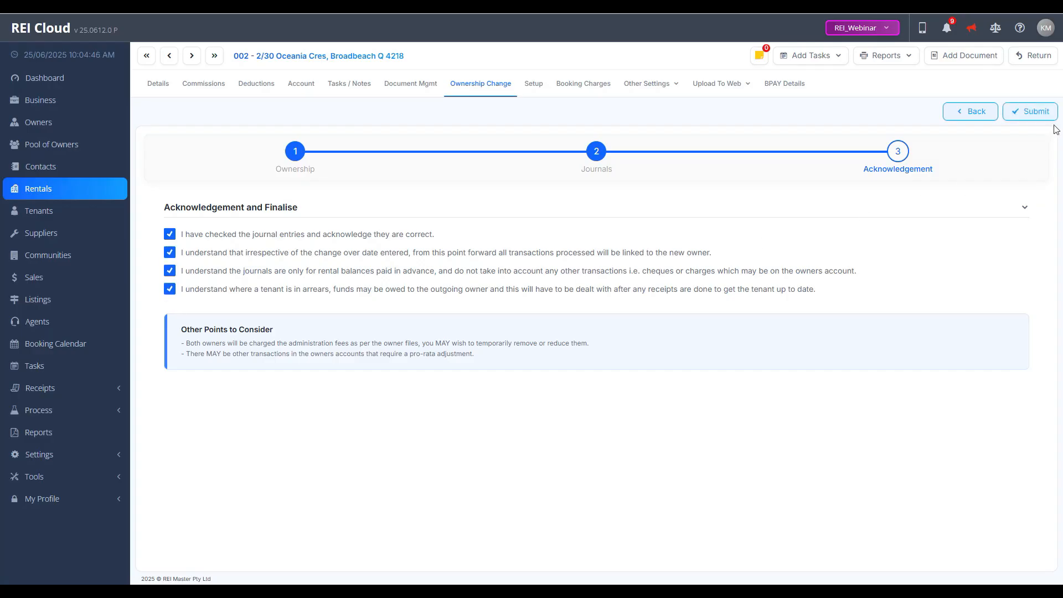
left_click(1031, 111)
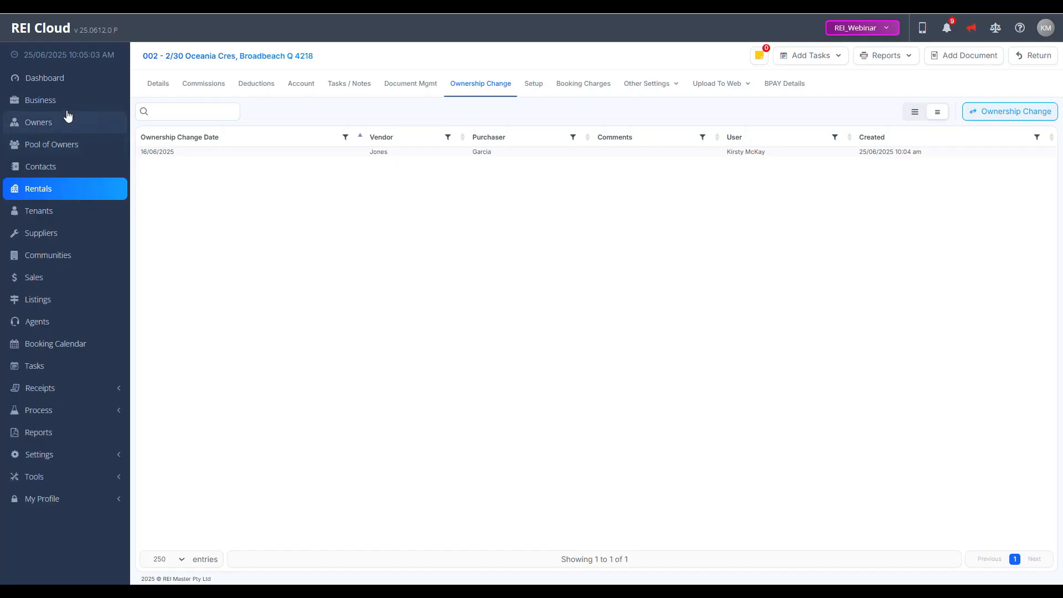
Step: Review the settlement journal entries in the outgoing owner's account and in the new owner's account
left_click(54, 127)
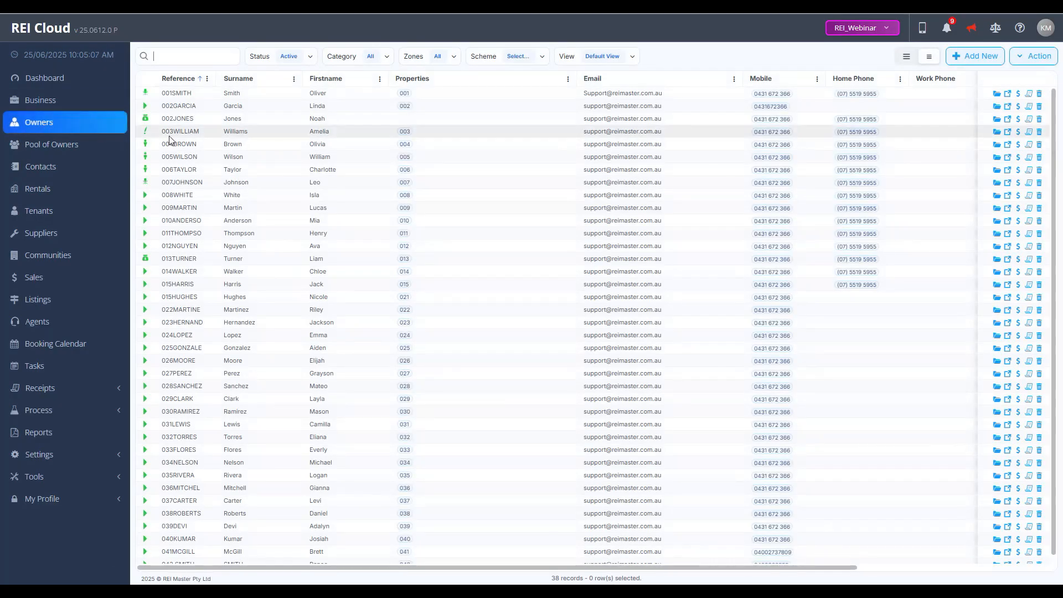
double_click(304, 121)
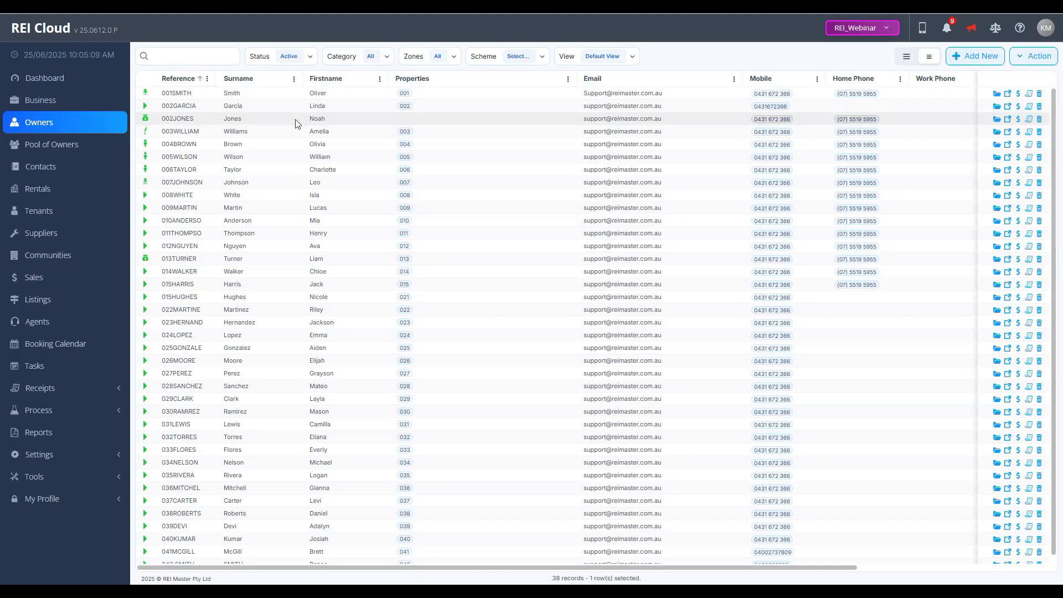
left_click(254, 85)
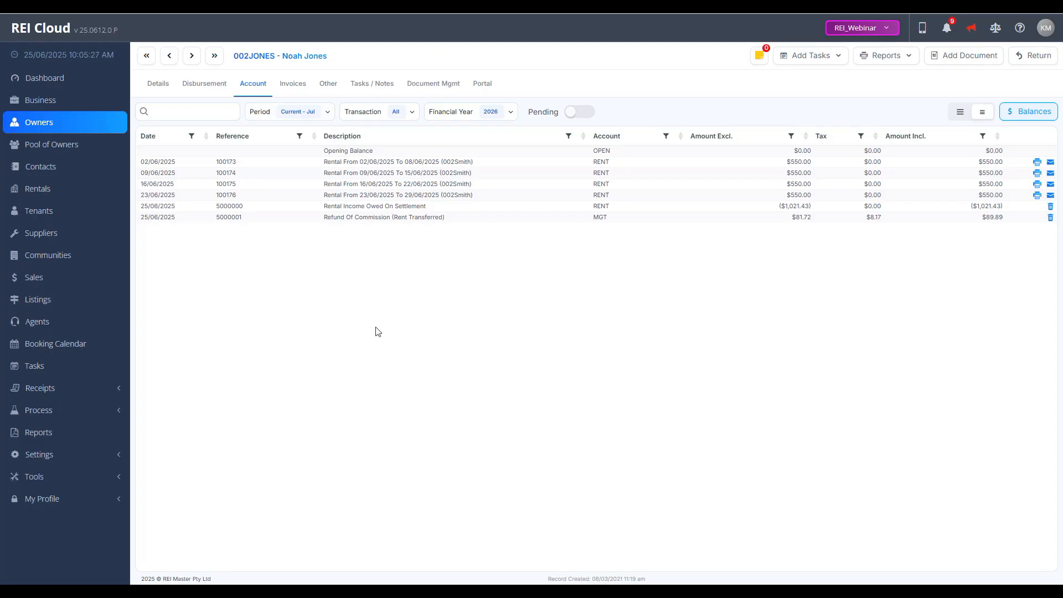
left_click(170, 56)
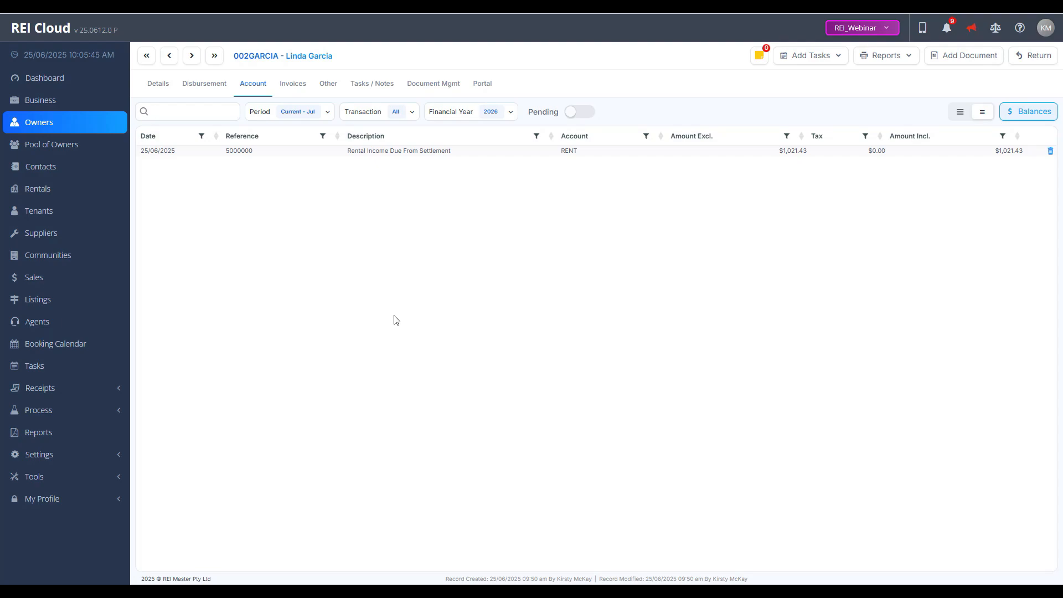
left_click(192, 55)
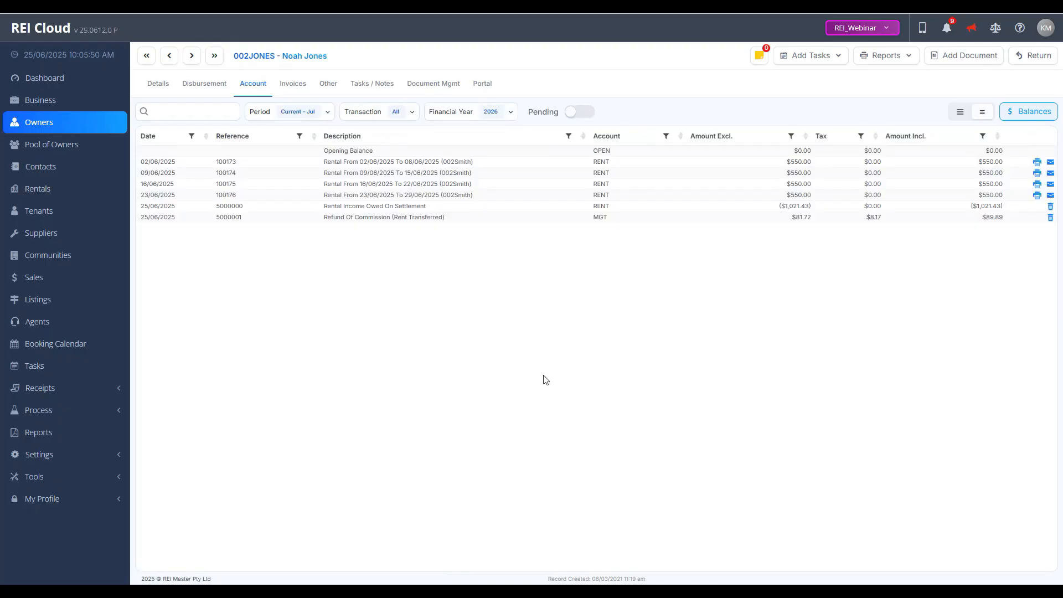
Step: View the outgoing owner's details, including the Active setting, and return to the dashboard
left_click(152, 86)
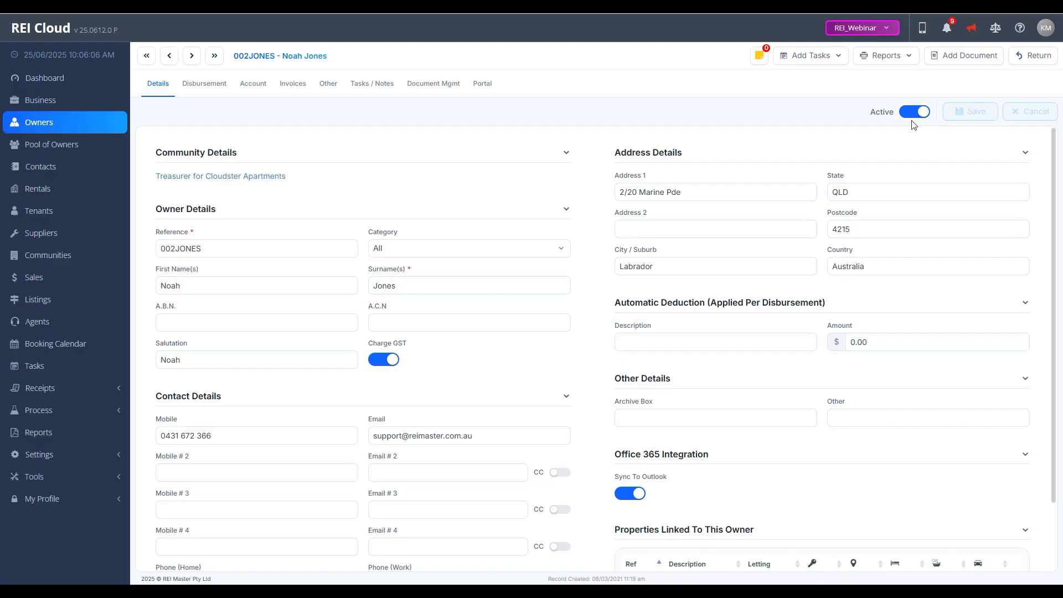
left_click(45, 78)
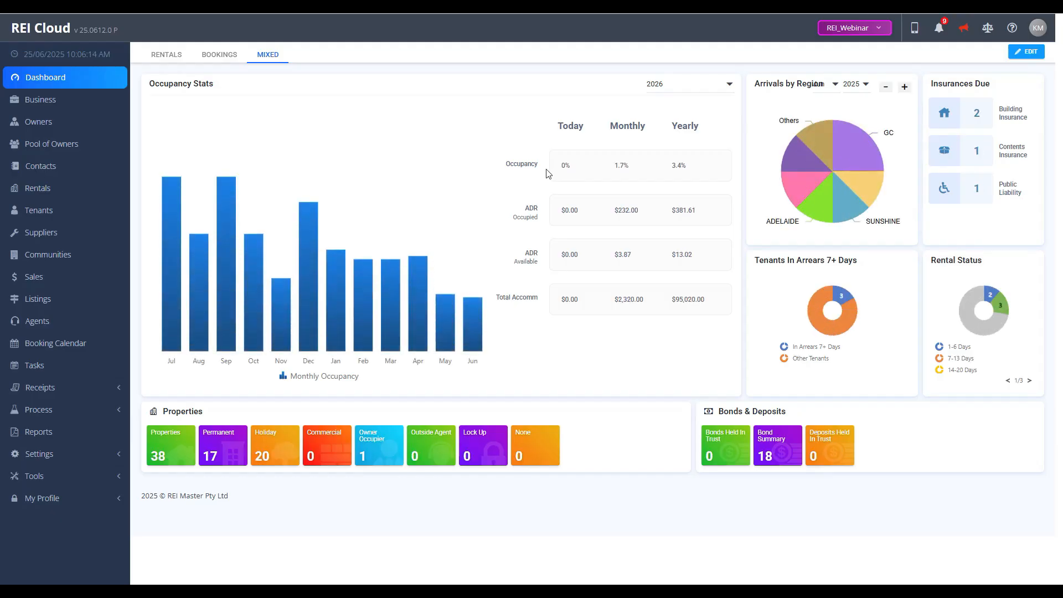